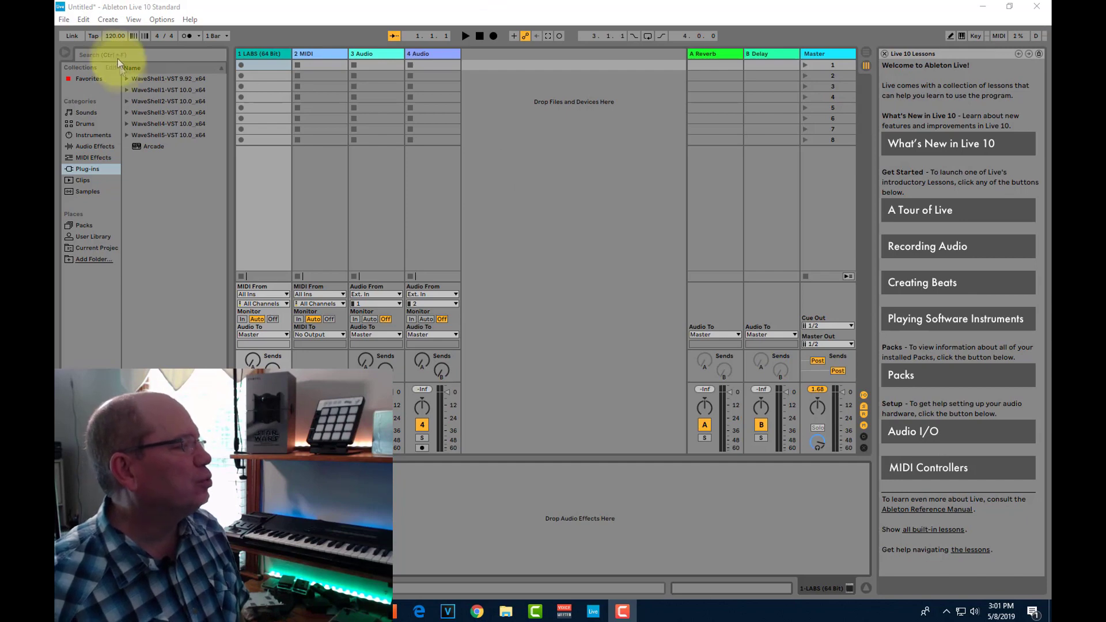
# Open Live's Preferences on File Folder, showing the VST custom folder C:\Program Files\VSTPlugins.
pyautogui.click(162, 19)
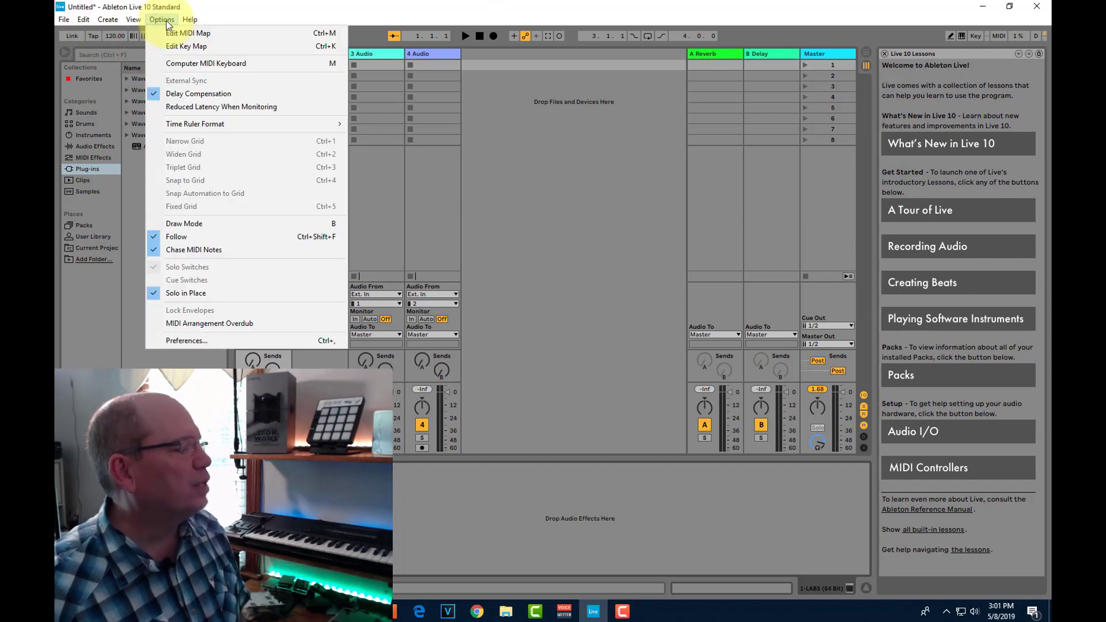
pyautogui.click(194, 339)
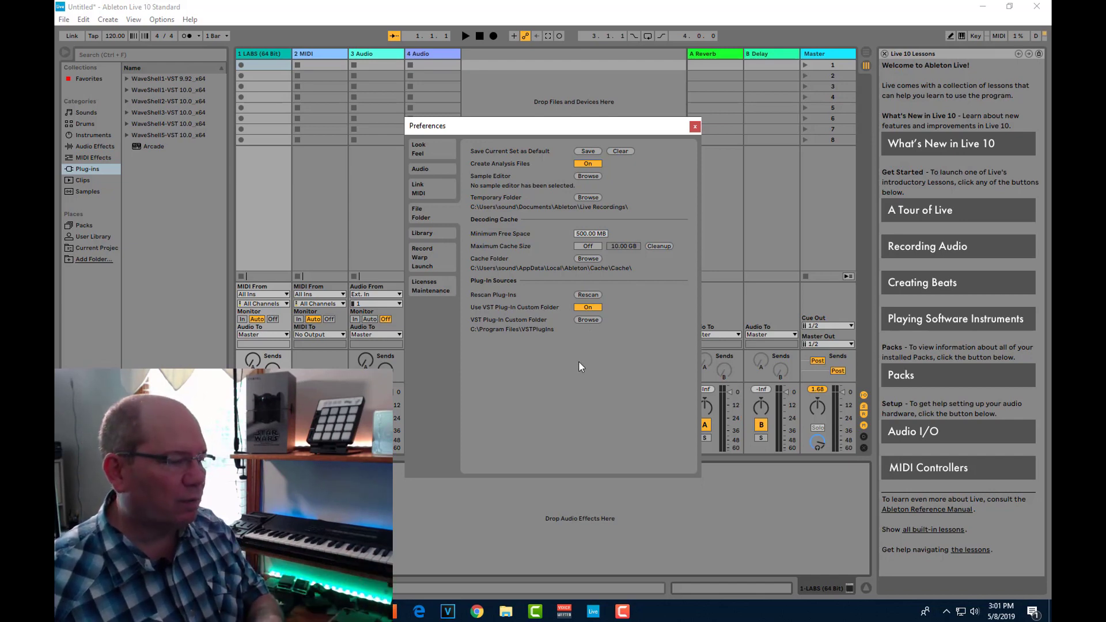
# Open the VST folder on the DATA (D:) drive in File Explorer.
pyautogui.click(506, 612)
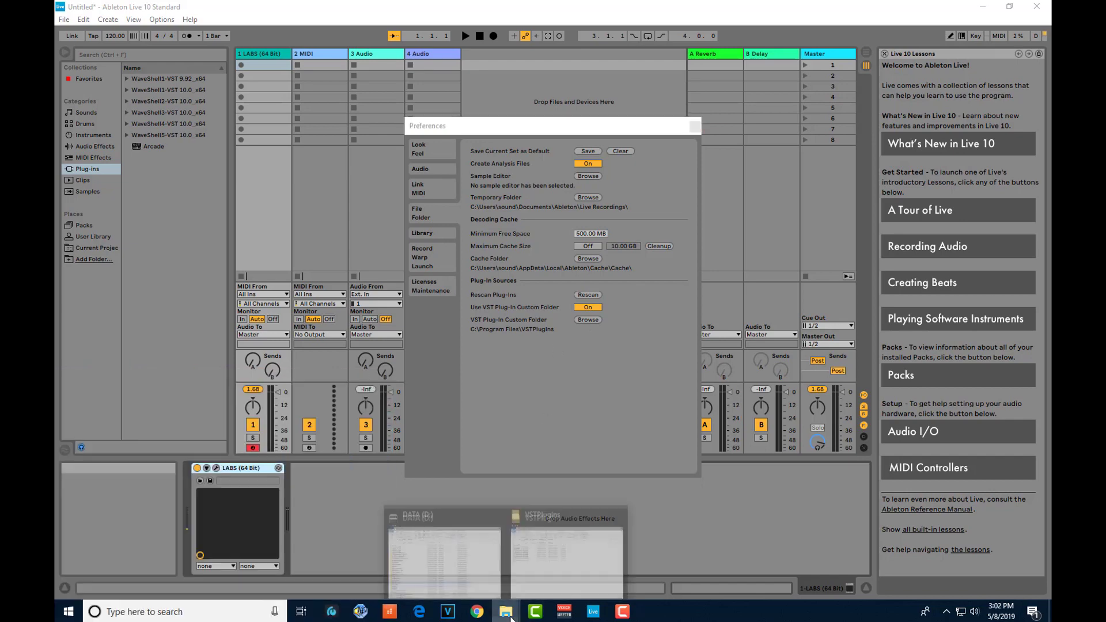
pyautogui.click(443, 553)
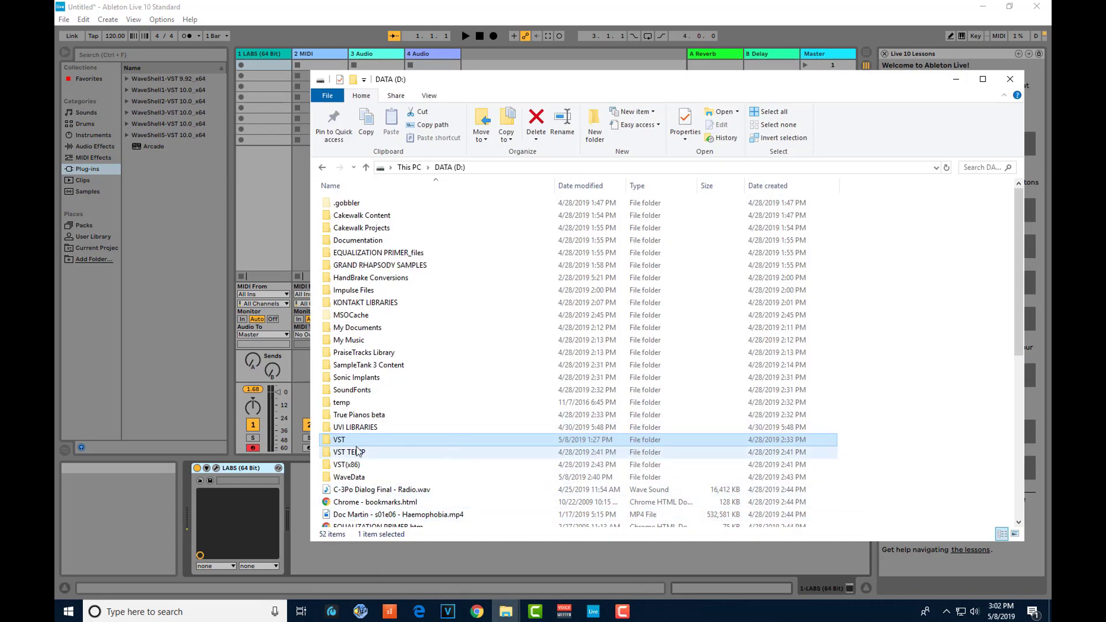
pyautogui.click(339, 440)
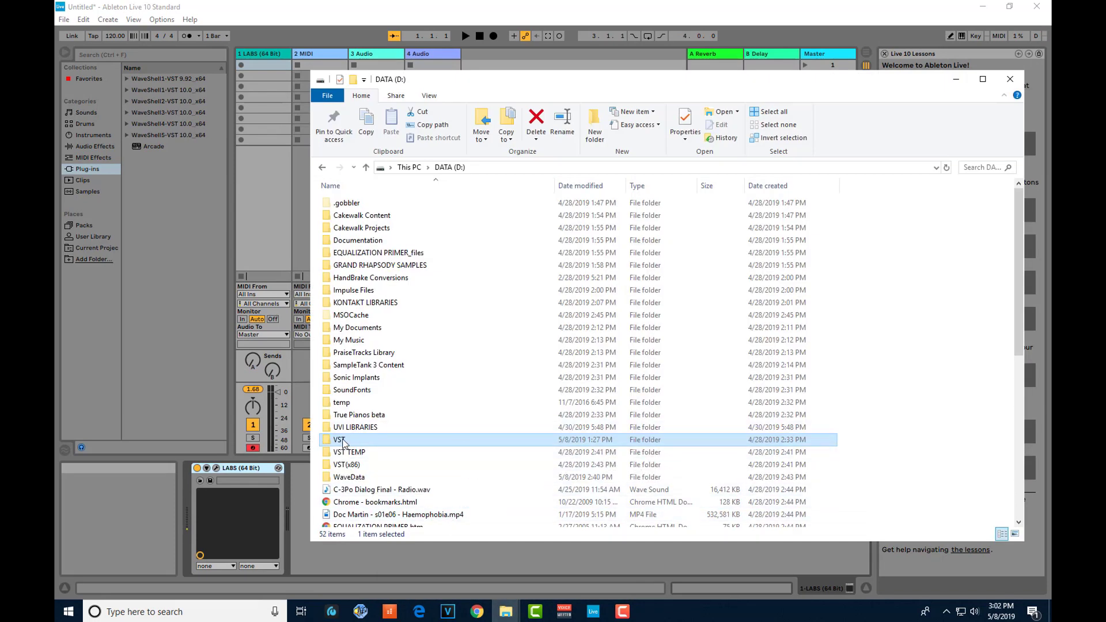
pyautogui.doubleClick(343, 442)
pyautogui.scroll(-3, 449, 340)
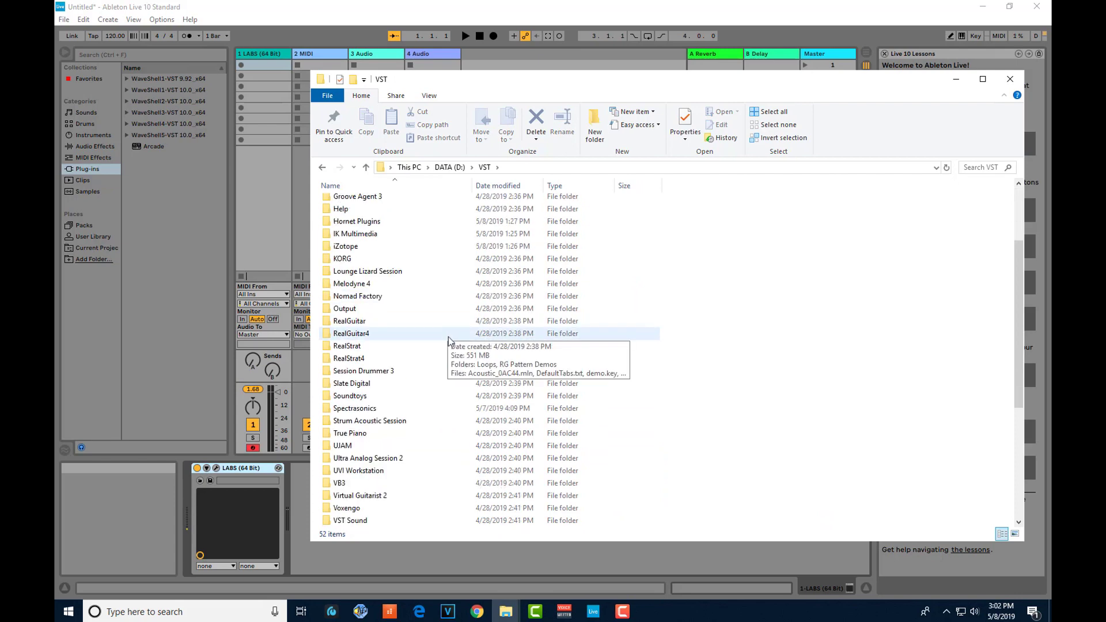
pyautogui.scroll(-5, 449, 340)
pyautogui.scroll(4, 447, 352)
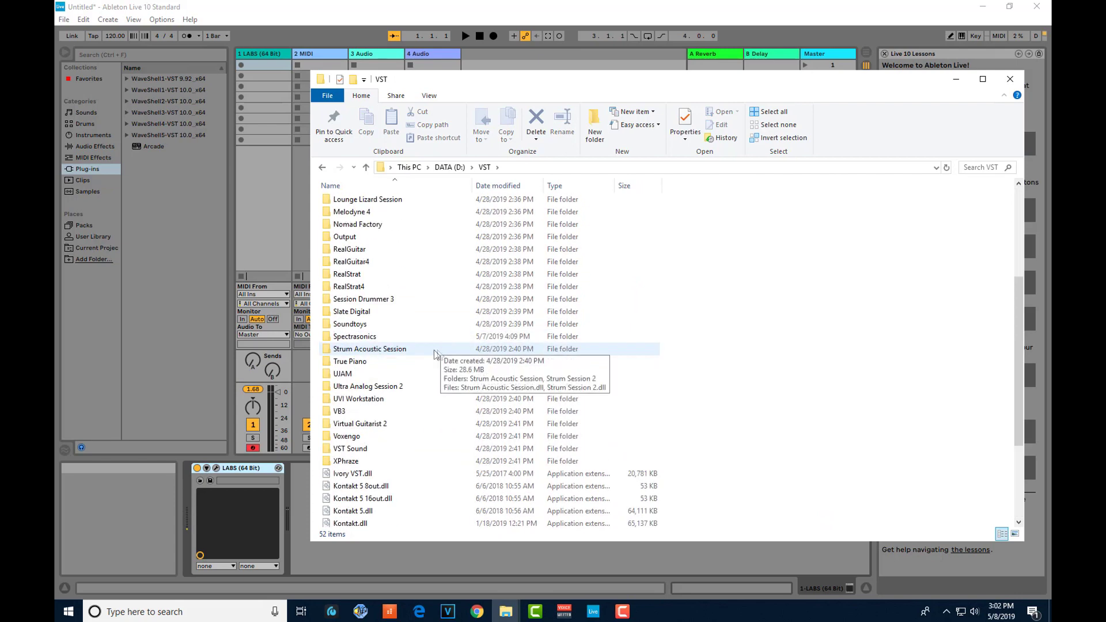
pyautogui.scroll(4, 429, 343)
# Bring the VSTPlugIns Explorer window to the front and minimize Ableton.
pyautogui.click(174, 240)
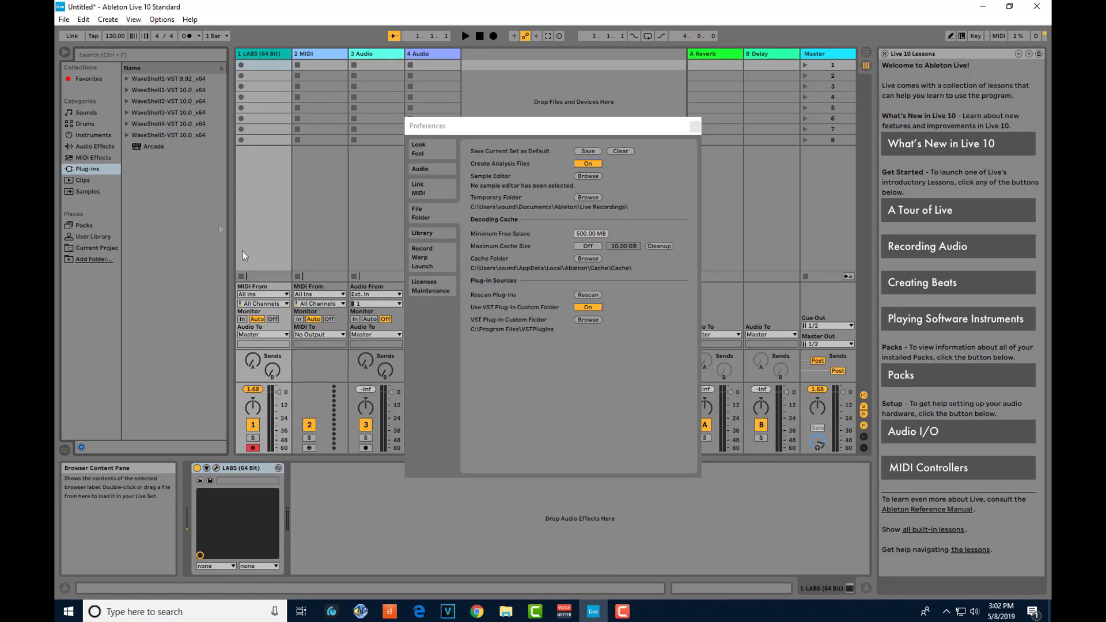
pyautogui.click(506, 612)
pyautogui.click(552, 520)
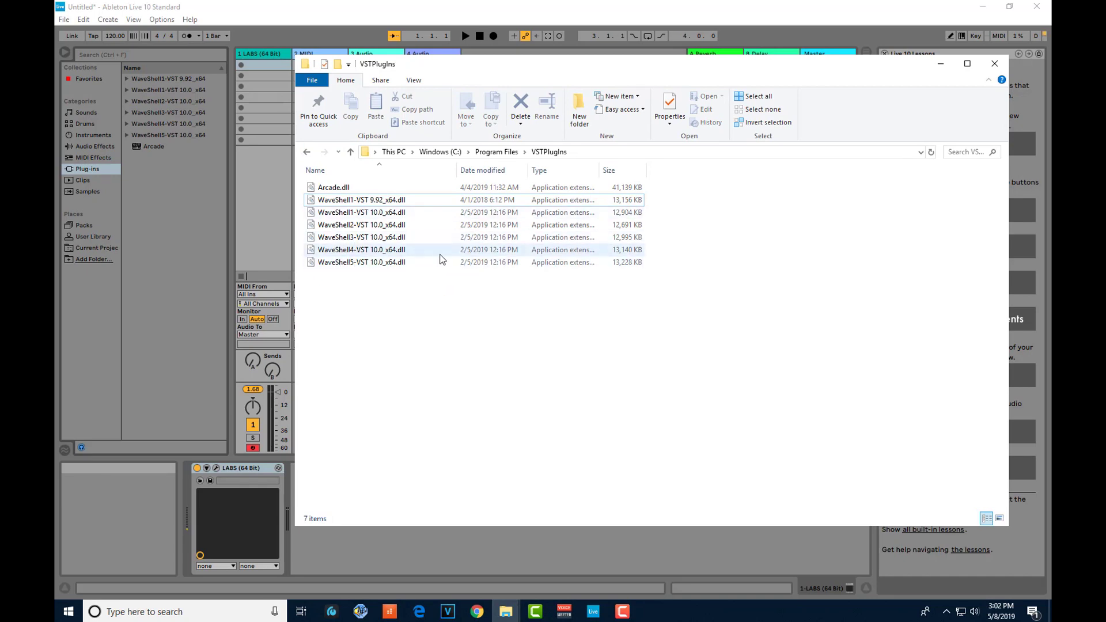
pyautogui.click(982, 6)
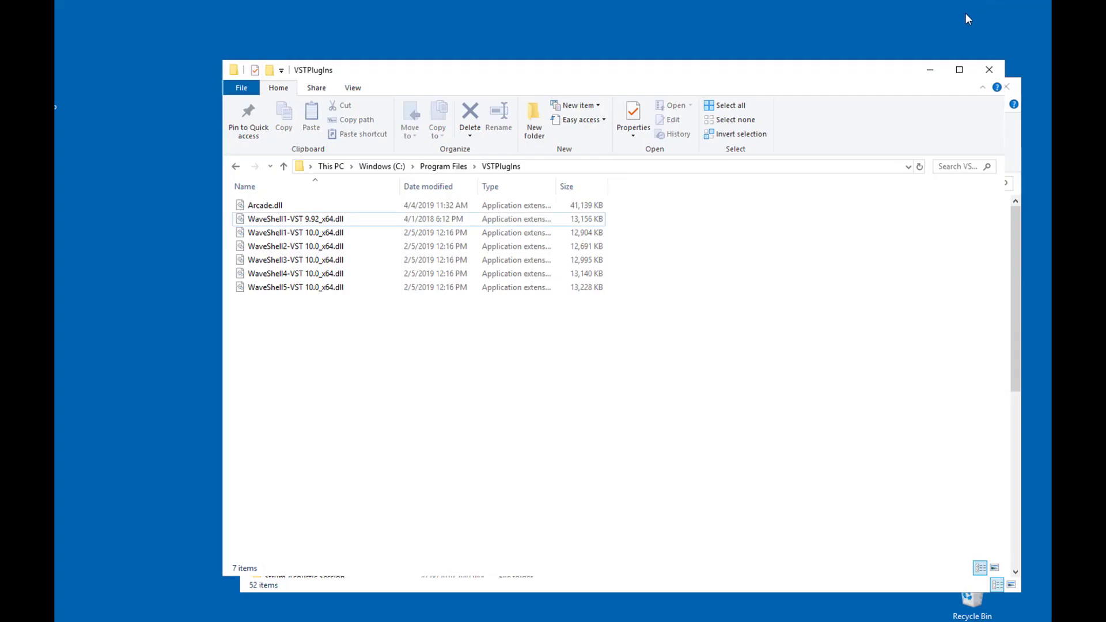
# Drag the D:\VST folder to the desktop as a 'VST - Shortcut' link.
pyautogui.moveTo(820, 68); pyautogui.dragTo(851, 156)
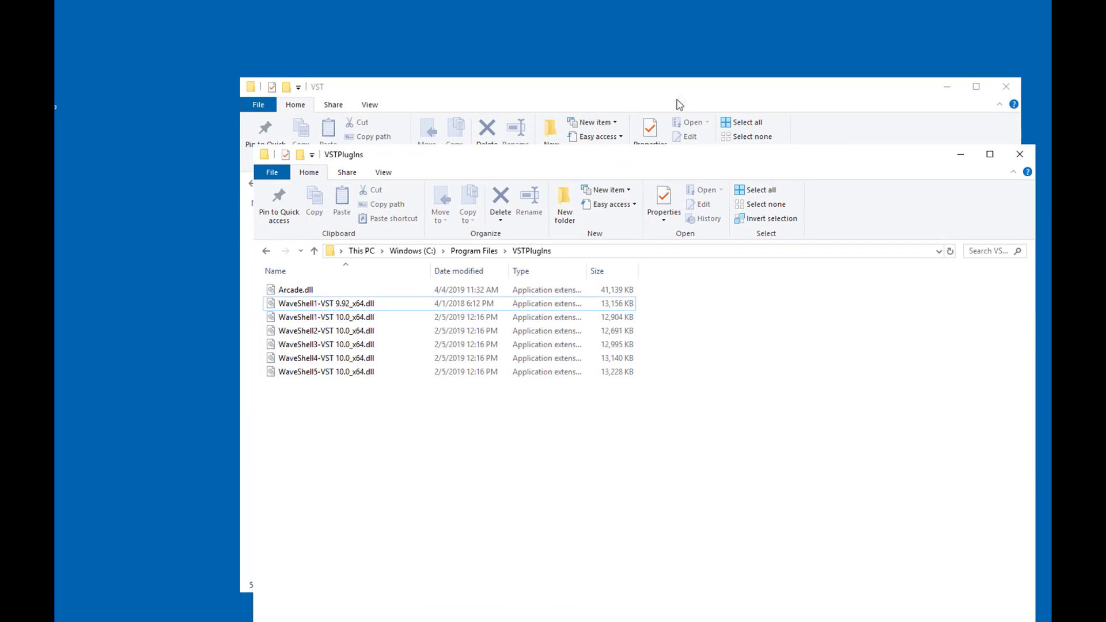
pyautogui.click(678, 86)
pyautogui.click(394, 180)
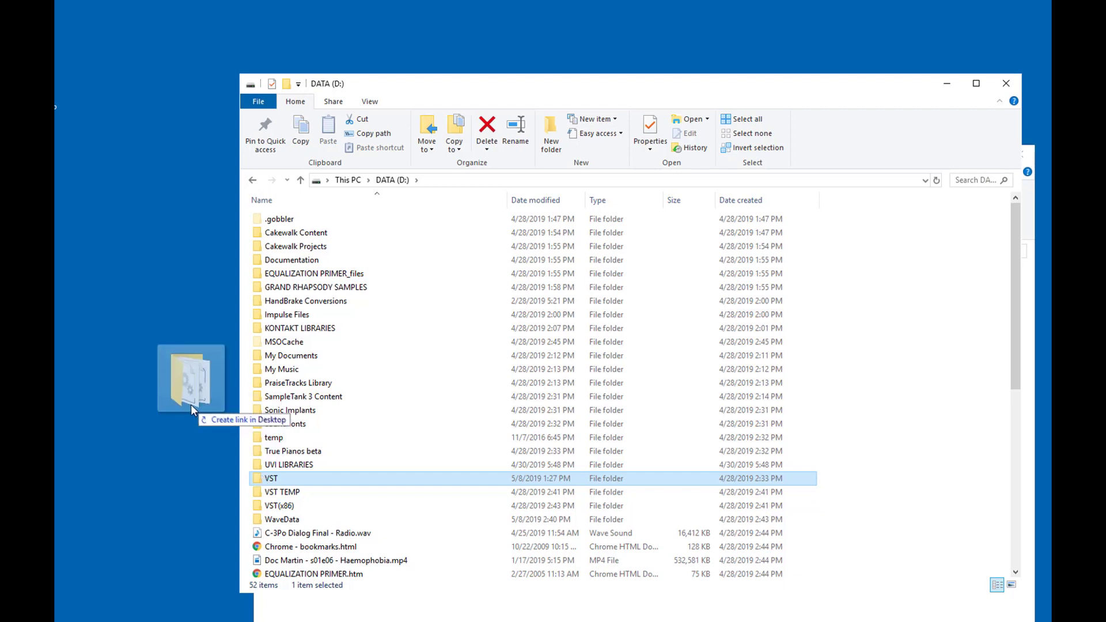
pyautogui.moveTo(263, 479); pyautogui.dragTo(182, 350)
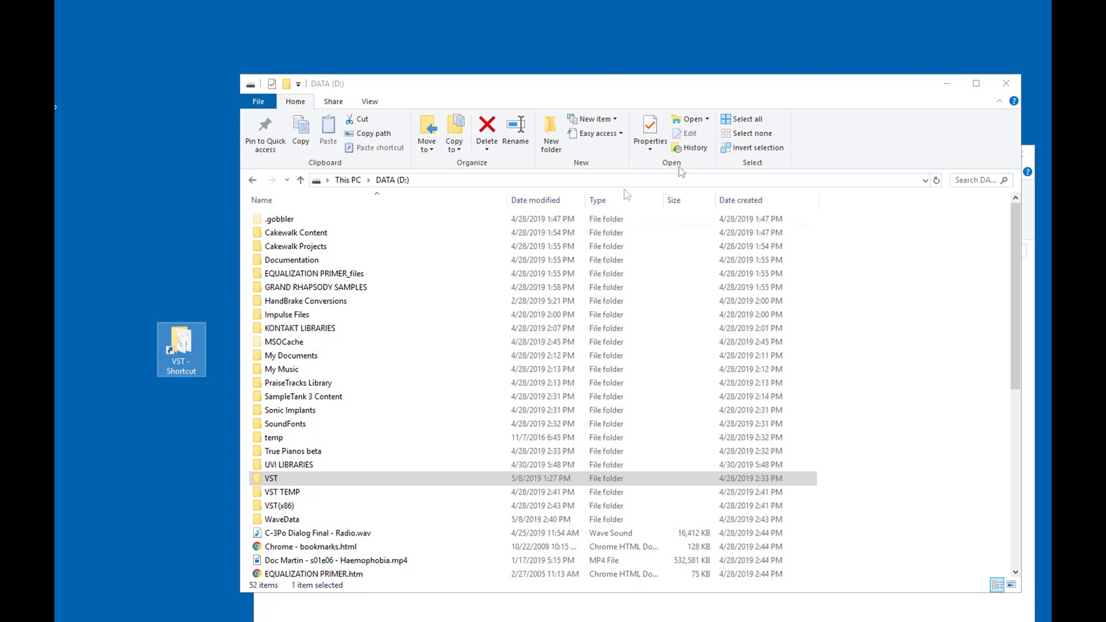
pyautogui.click(948, 84)
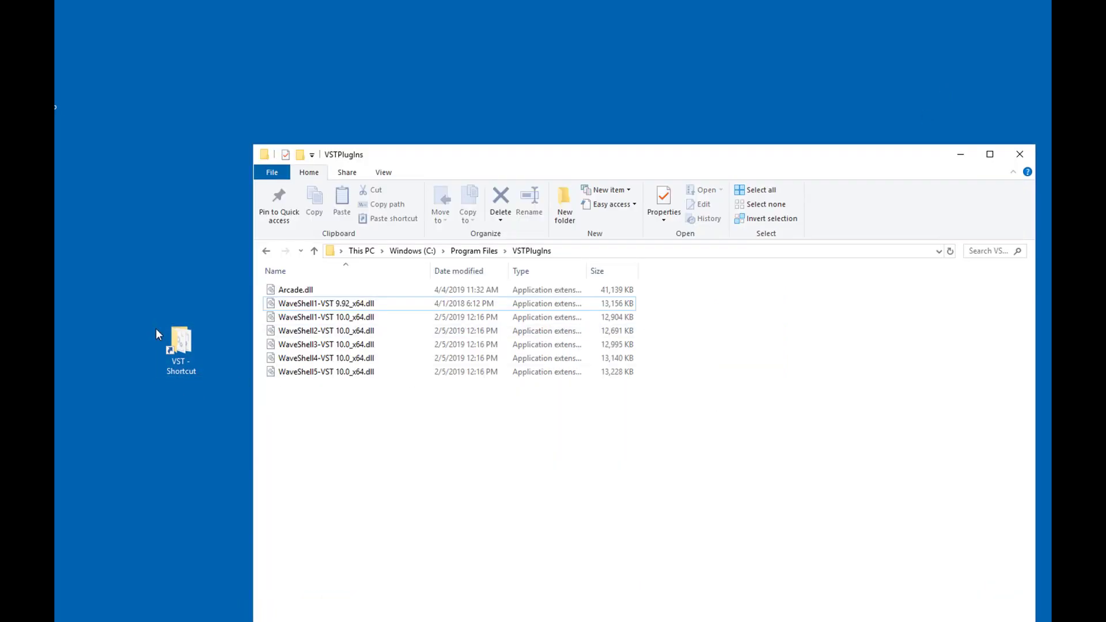
# Move 'VST - Shortcut' from the desktop into C:\Program Files\VSTPlugIns, granting administrator permission.
pyautogui.moveTo(180, 344); pyautogui.dragTo(357, 461)
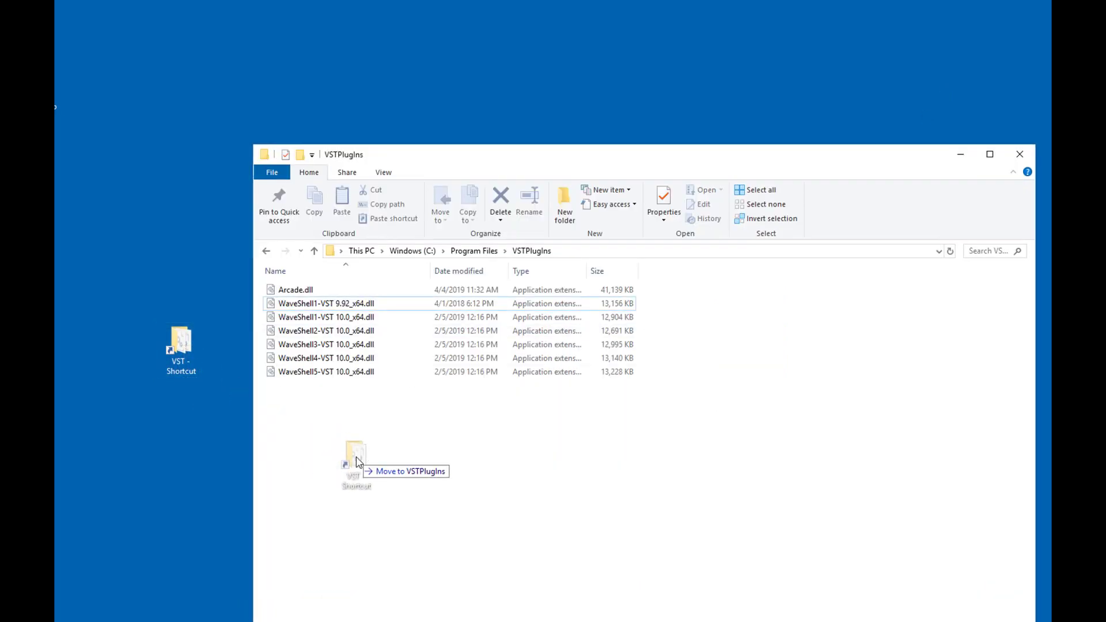
pyautogui.moveTo(357, 461); pyautogui.dragTo(357, 461)
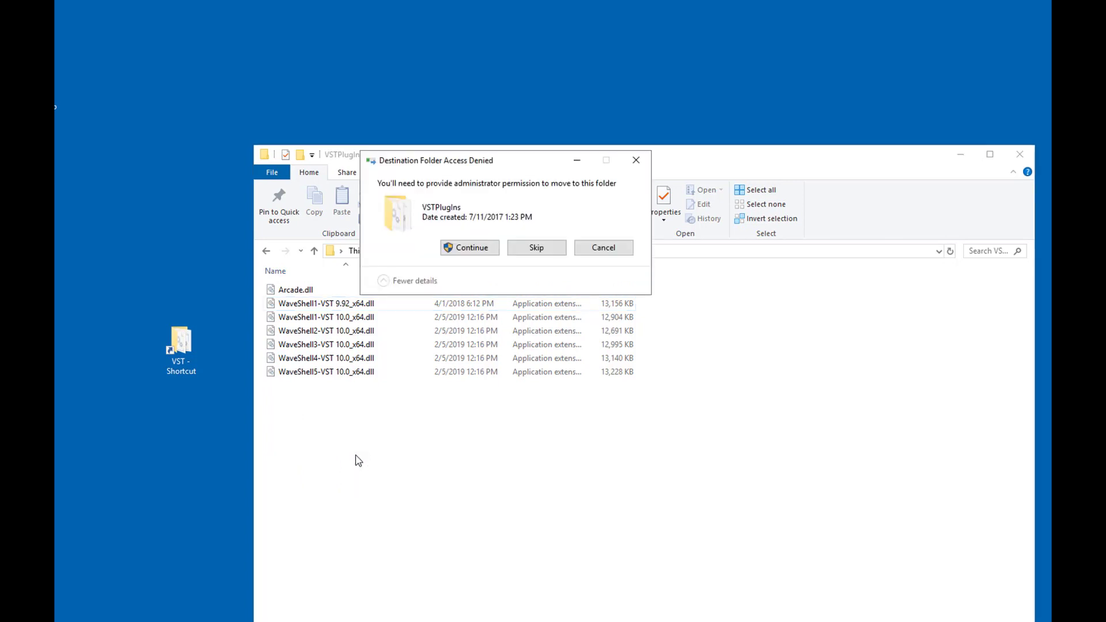
pyautogui.click(471, 247)
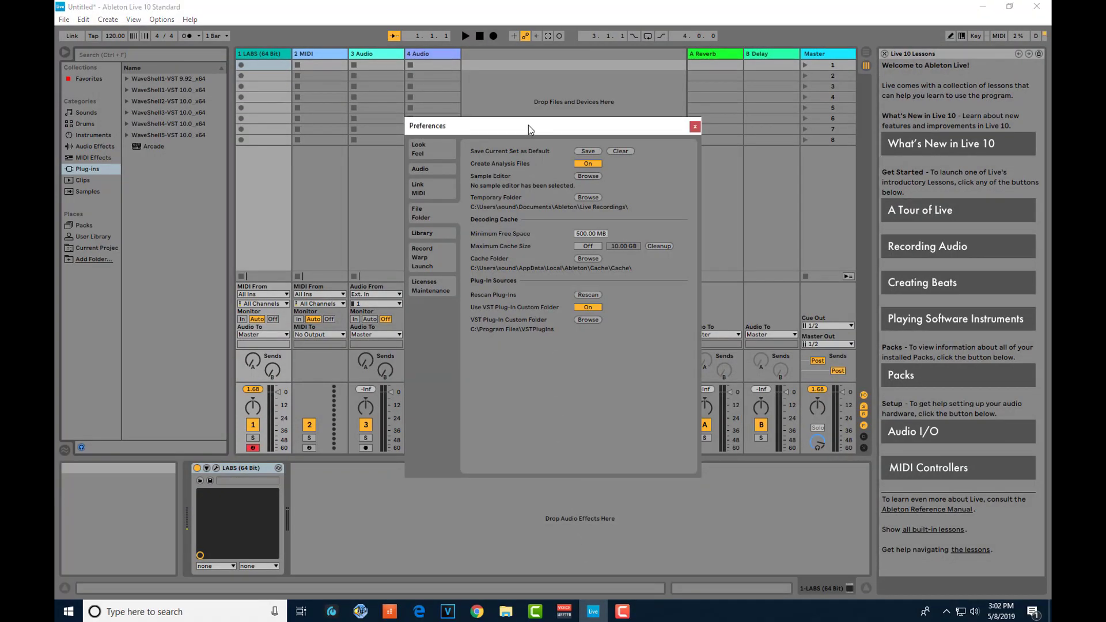
# Rescan plug-ins from the File Folder preferences so the shortcut's vendors appear.
pyautogui.moveTo(528, 128); pyautogui.dragTo(522, 114)
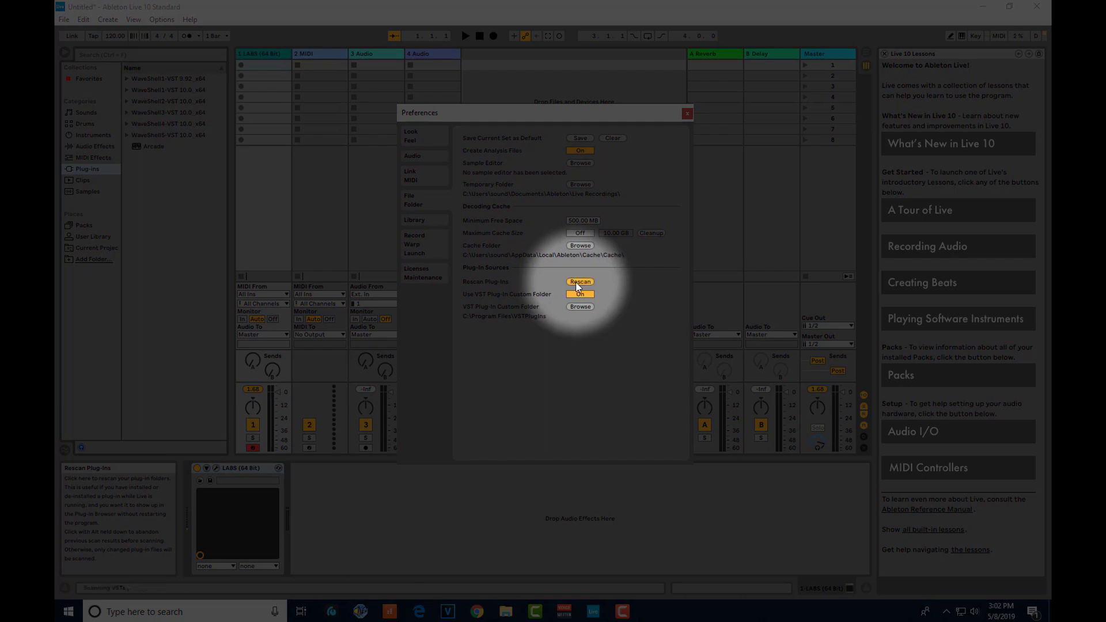
pyautogui.click(577, 286)
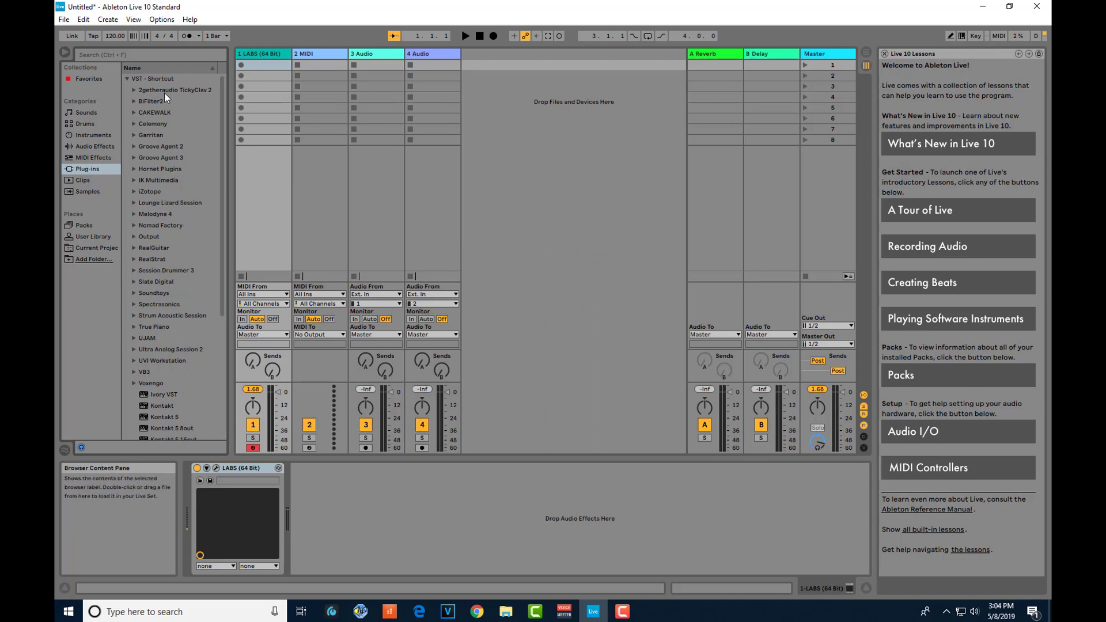
# Check the 'VST - Shortcut' browser folder and VSTPlugIns window, then close Preferences.
pyautogui.click(128, 79)
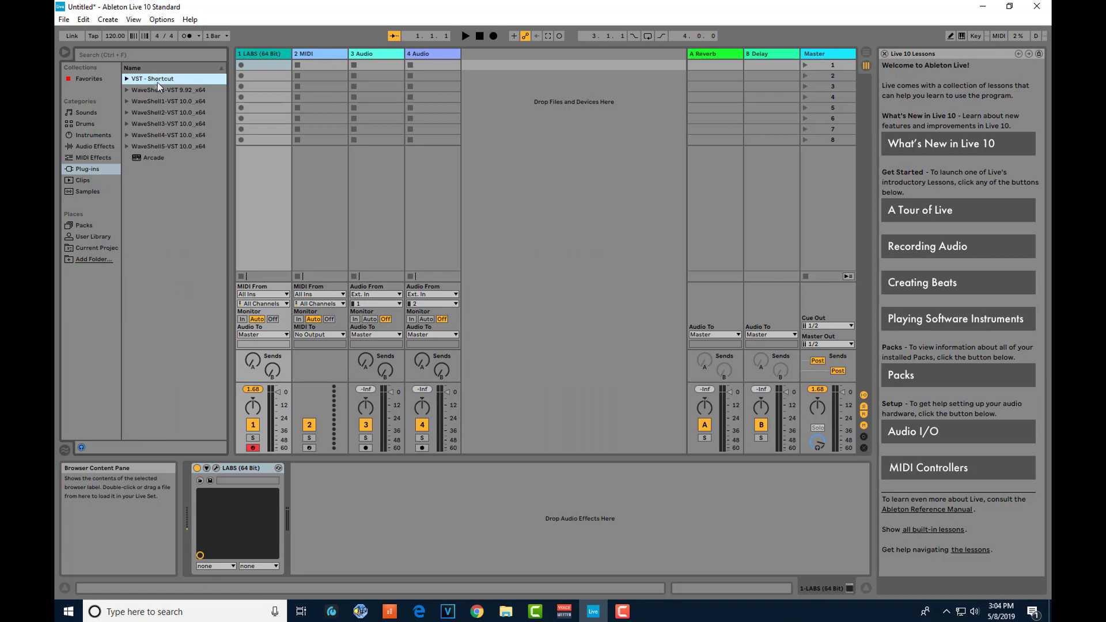
pyautogui.click(126, 79)
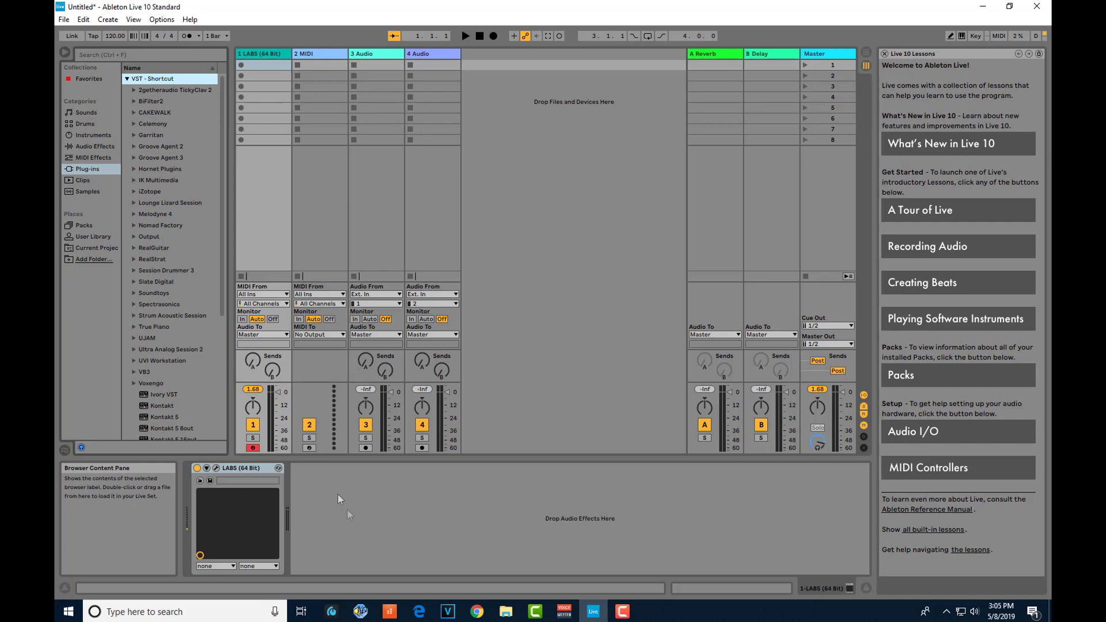
pyautogui.hotkey('alt', 'Tab')
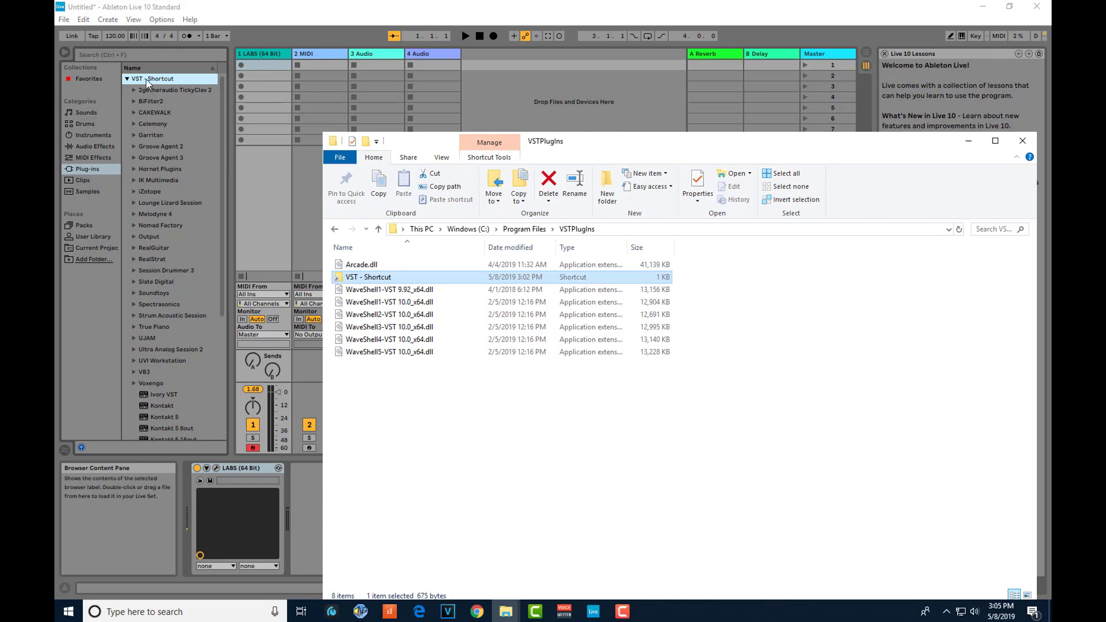
pyautogui.click(242, 16)
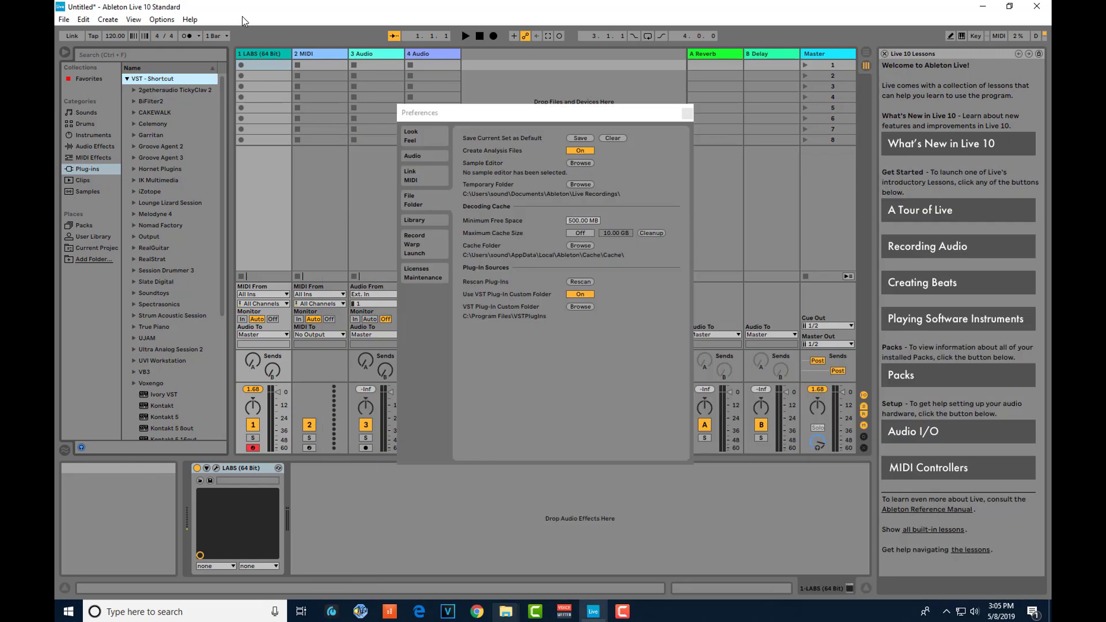
pyautogui.click(688, 113)
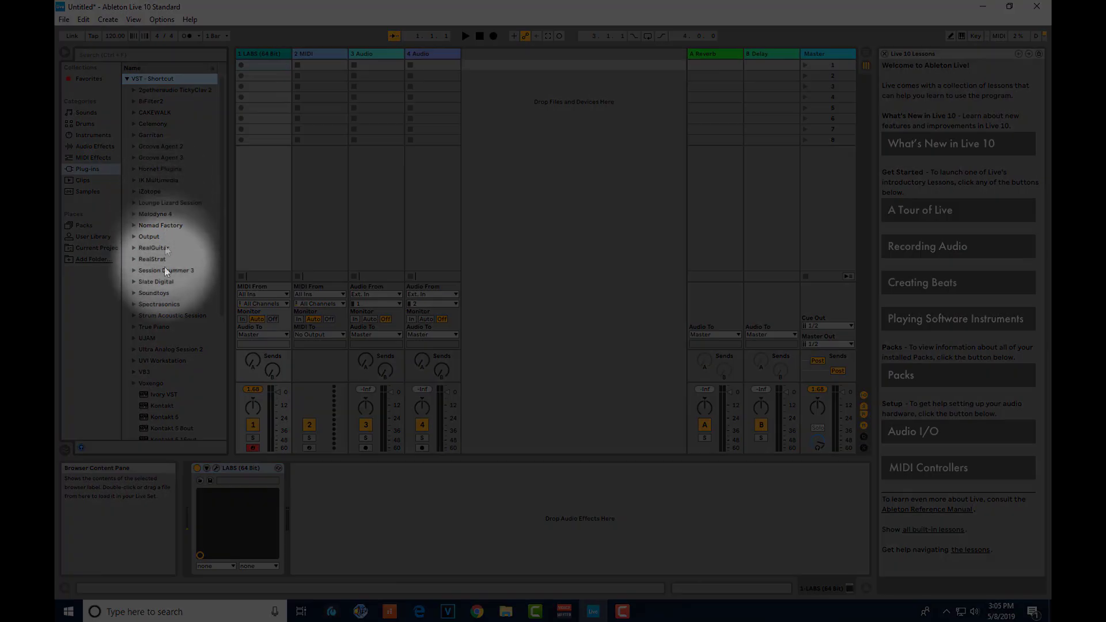
pyautogui.scroll(-2, 165, 303)
pyautogui.scroll(-3, 165, 307)
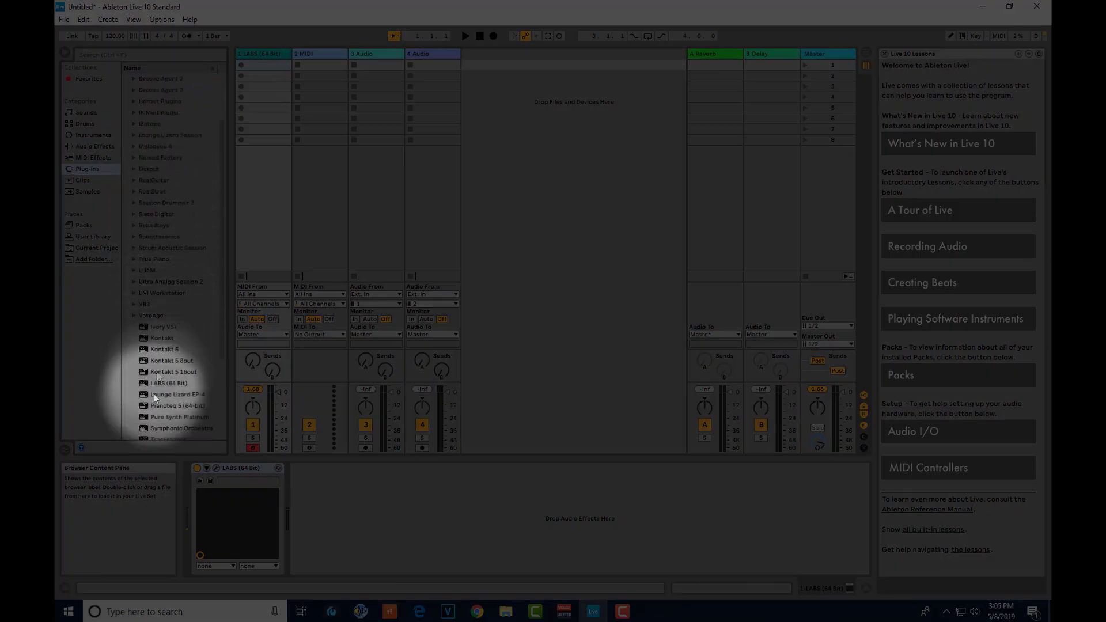
# Select LABS (64 Bit) in the browser and show its Spitfire LABS plug-in window.
pyautogui.click(163, 383)
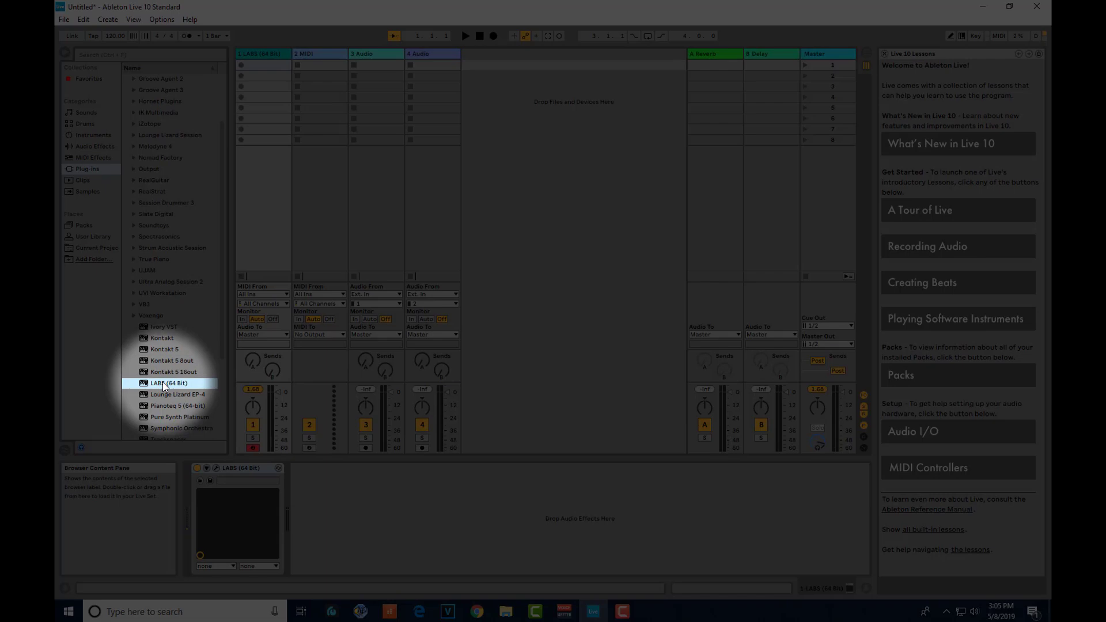
pyautogui.click(572, 524)
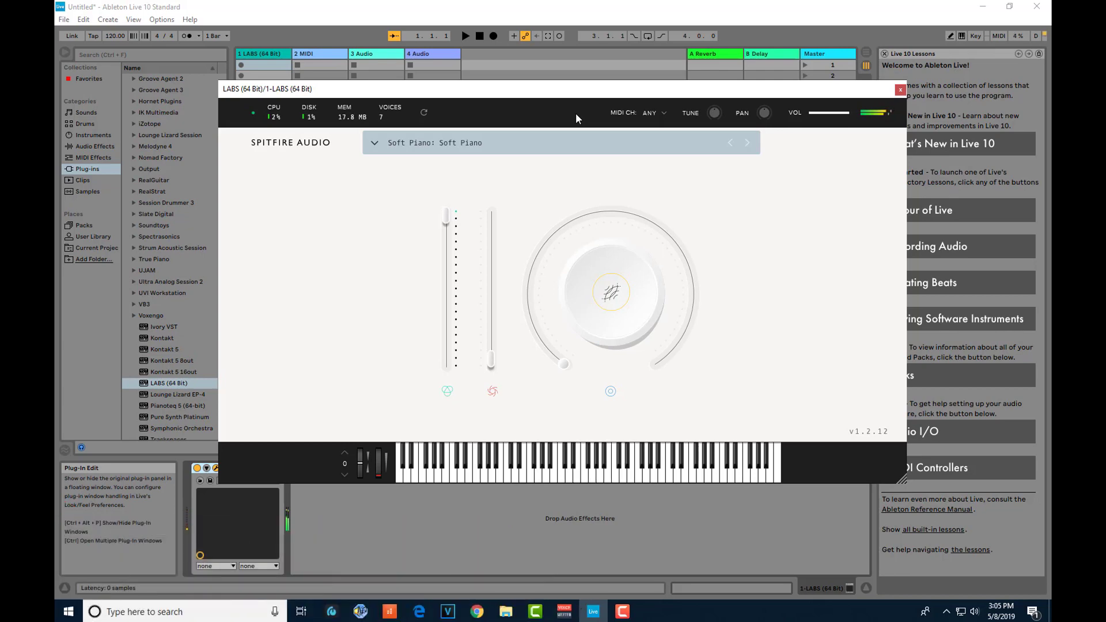
# Filter the LABS preset browser to the Piano category, listing Soft Piano.
pyautogui.click(476, 142)
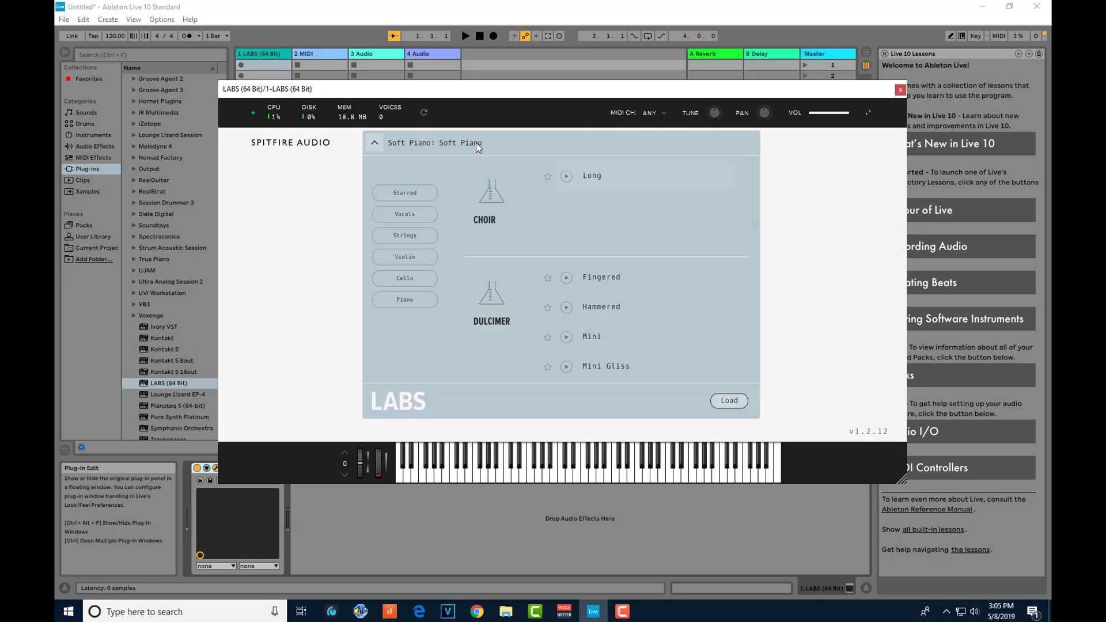
pyautogui.click(414, 298)
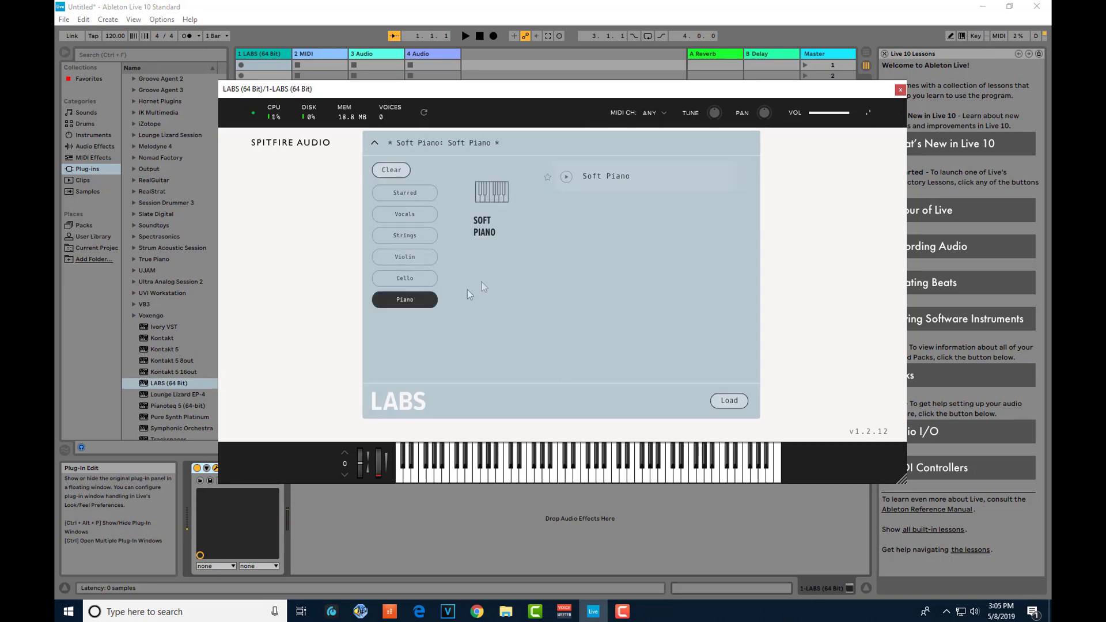